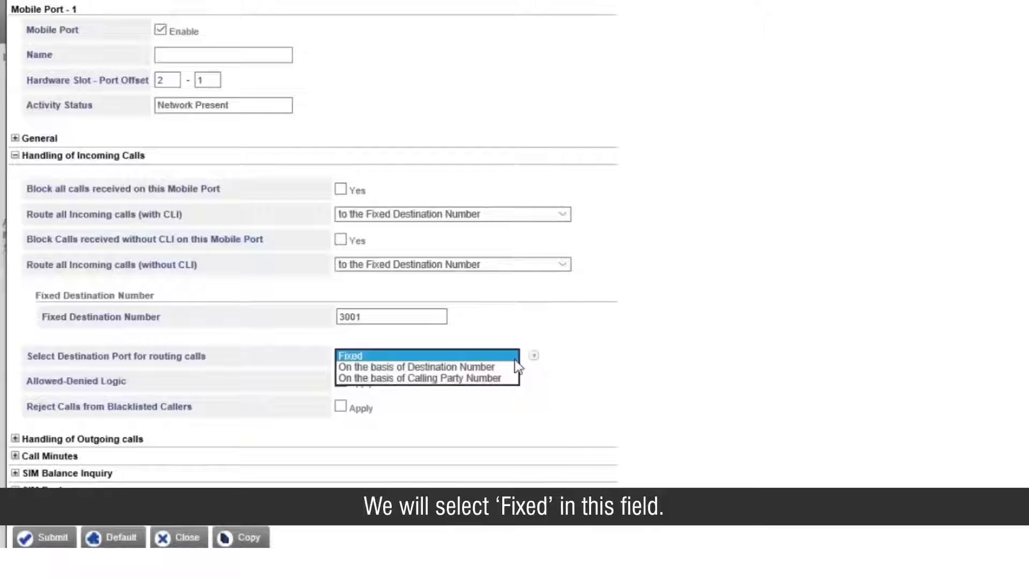
Set Mobile Port 1's destination port for routing incoming calls to Fixed, with SIP Trunk 001 to 001 in ascending order as its routing group
{"action": "left_click", "coordinate": [504, 357]}
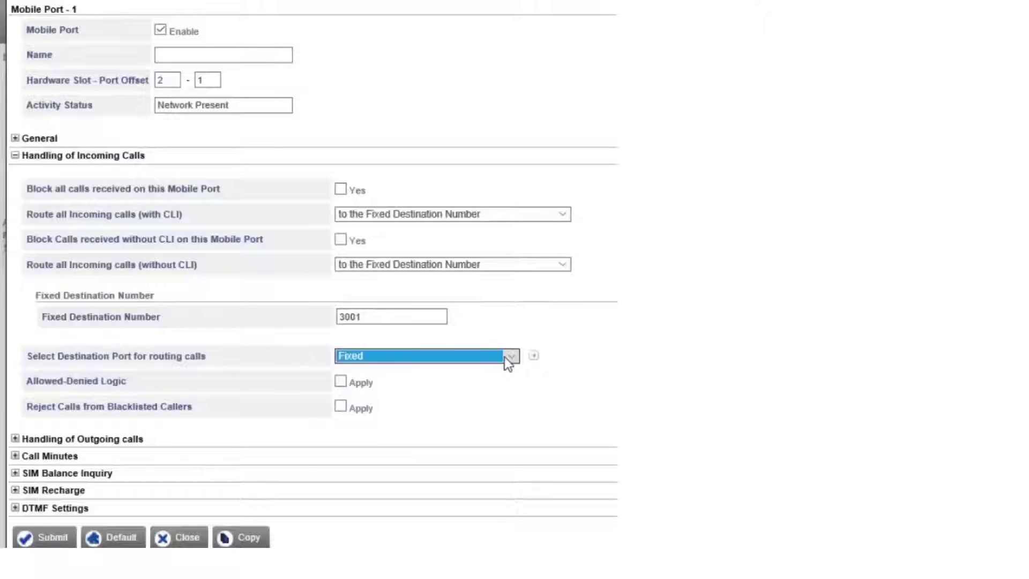
{"action": "left_click", "coordinate": [535, 357]}
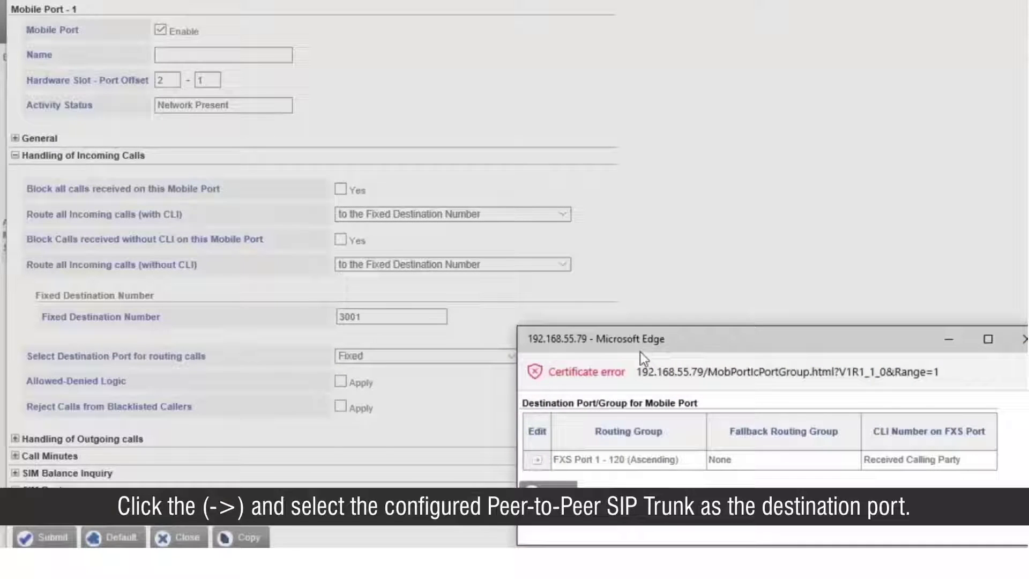
{"action": "left_click_drag", "start_coordinate": [643, 348], "coordinate": [390, 60]}
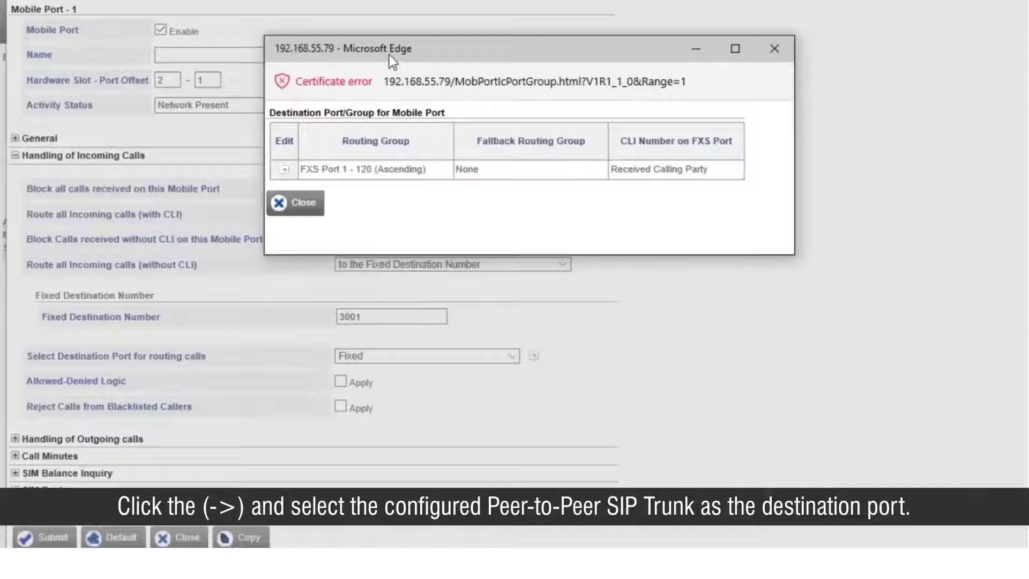
{"action": "left_click", "coordinate": [286, 170]}
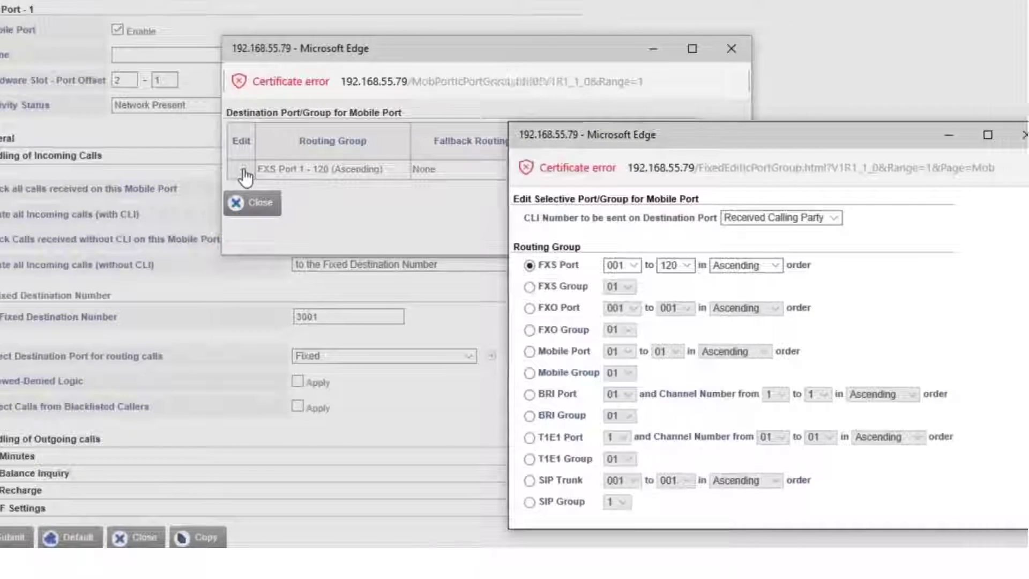
{"action": "left_click_drag", "start_coordinate": [559, 146], "coordinate": [514, 57]}
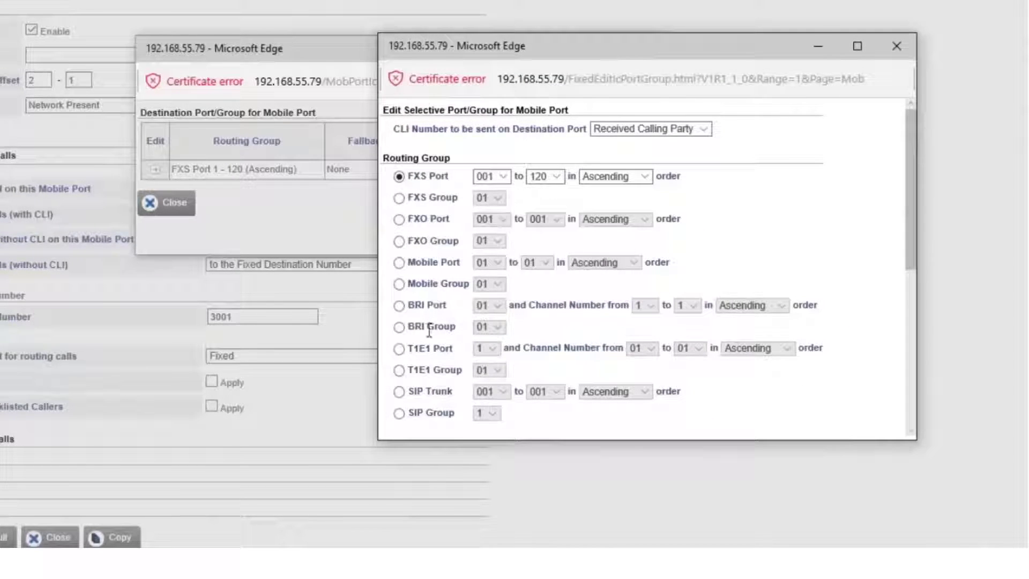
{"action": "left_click", "coordinate": [403, 394]}
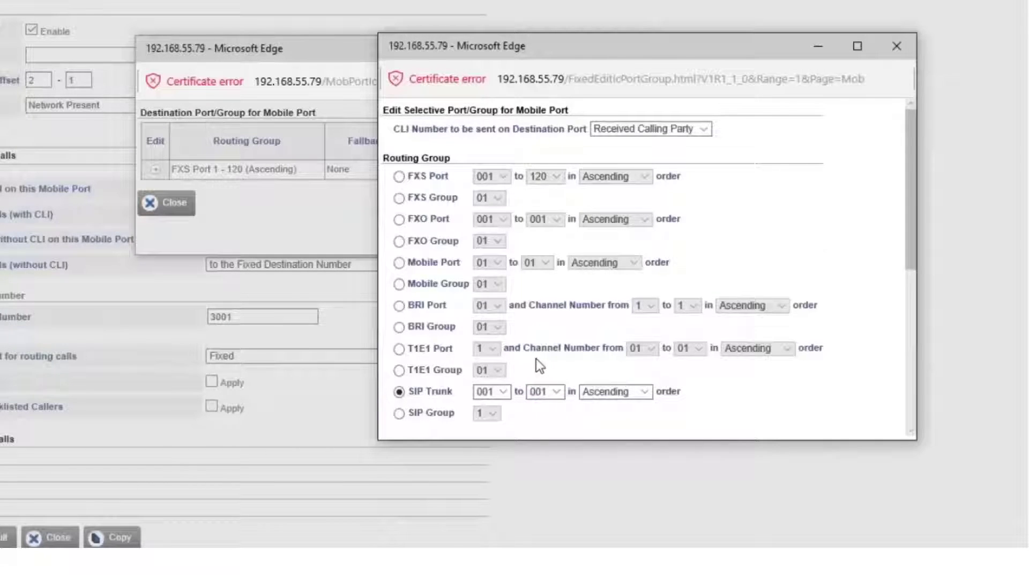
{"action": "scroll", "coordinate": [536, 359], "scroll_direction": "down", "scroll_amount": 5}
{"action": "scroll", "coordinate": [536, 358], "scroll_direction": "down", "scroll_amount": 2}
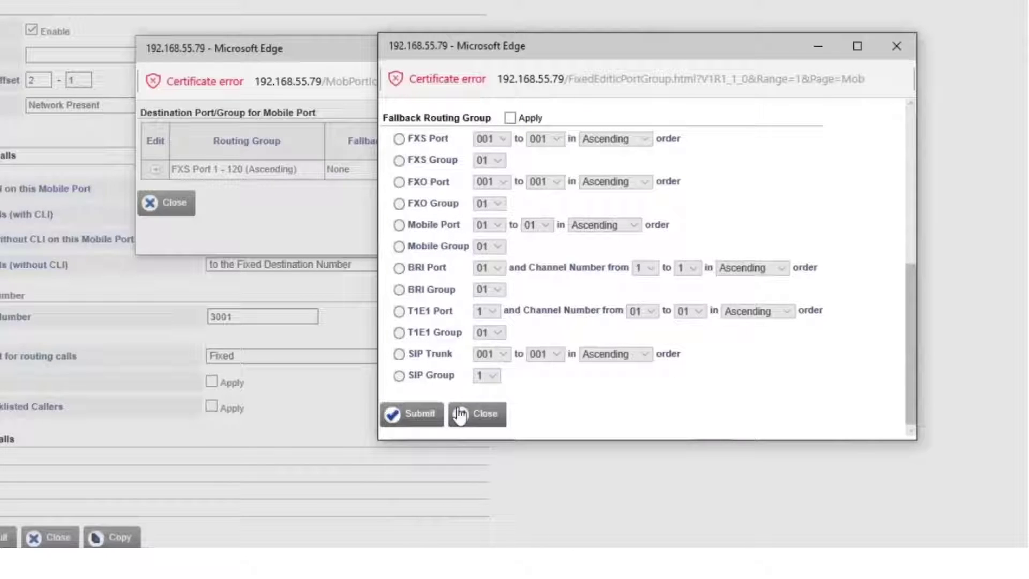
{"action": "left_click", "coordinate": [433, 421]}
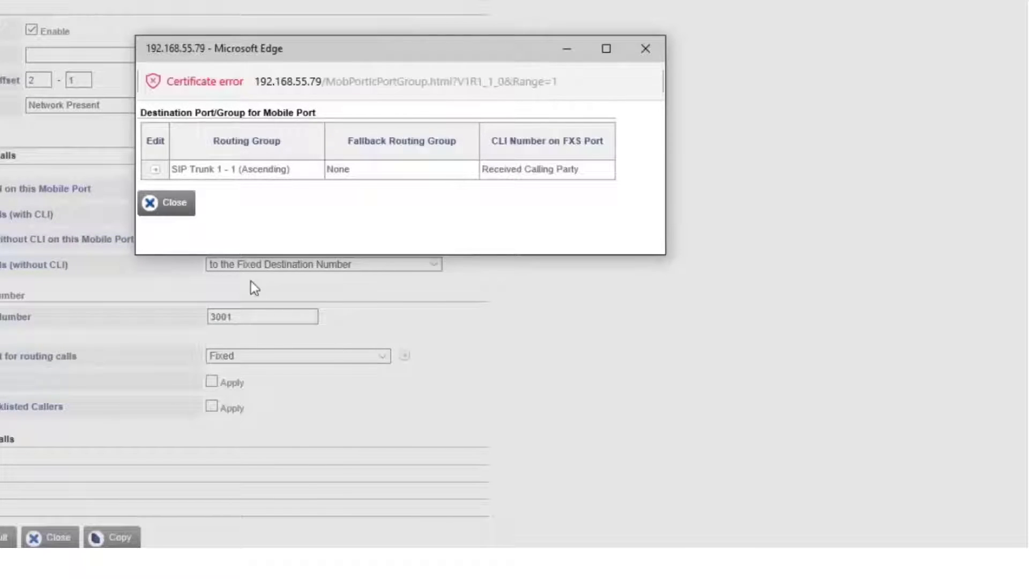
{"action": "left_click", "coordinate": [182, 218]}
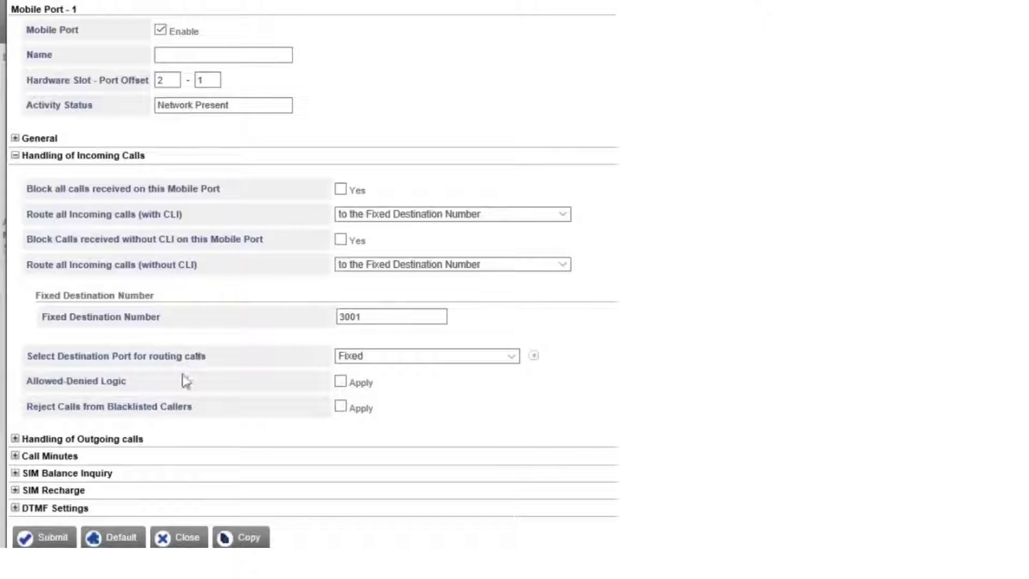
Submit the Mobile Port 1 settings, close their window and submit the Mobile Port list
{"action": "left_click", "coordinate": [48, 543]}
{"action": "left_click", "coordinate": [177, 538]}
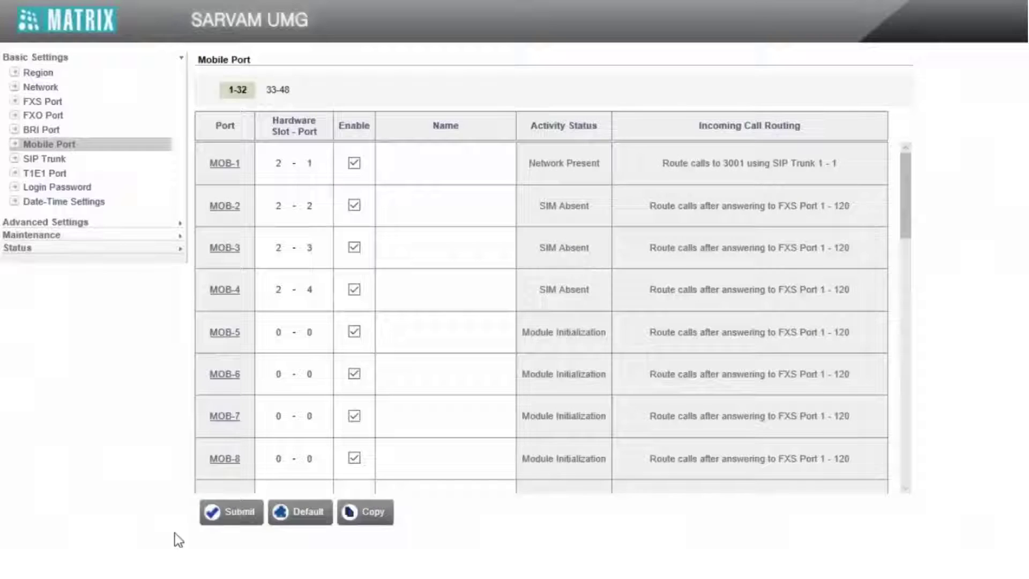
{"action": "left_click", "coordinate": [238, 516]}
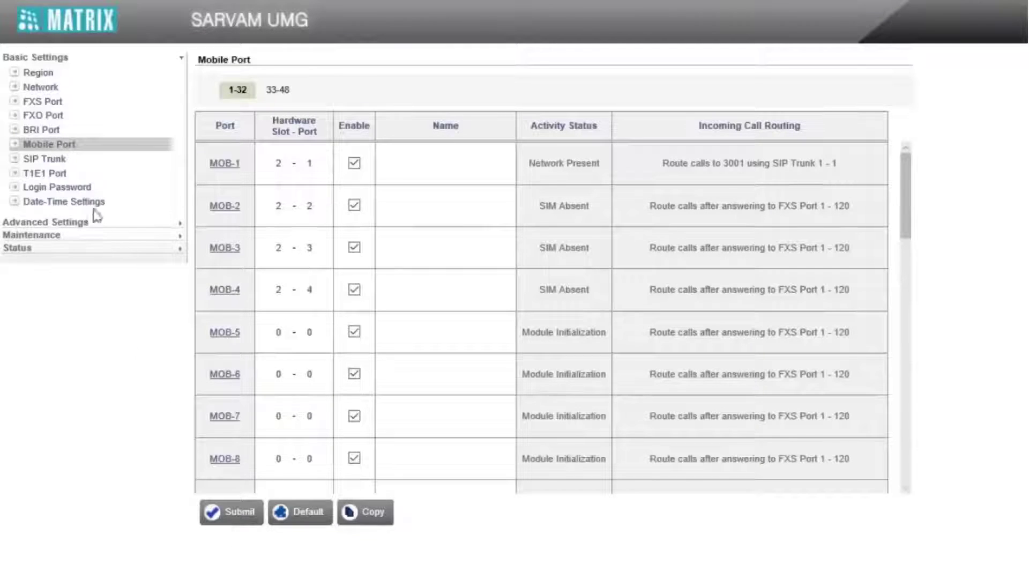
In SIP Trunk 1's incoming call handling, route all incoming calls with CLI to the Called Party Number
{"action": "left_click", "coordinate": [62, 161]}
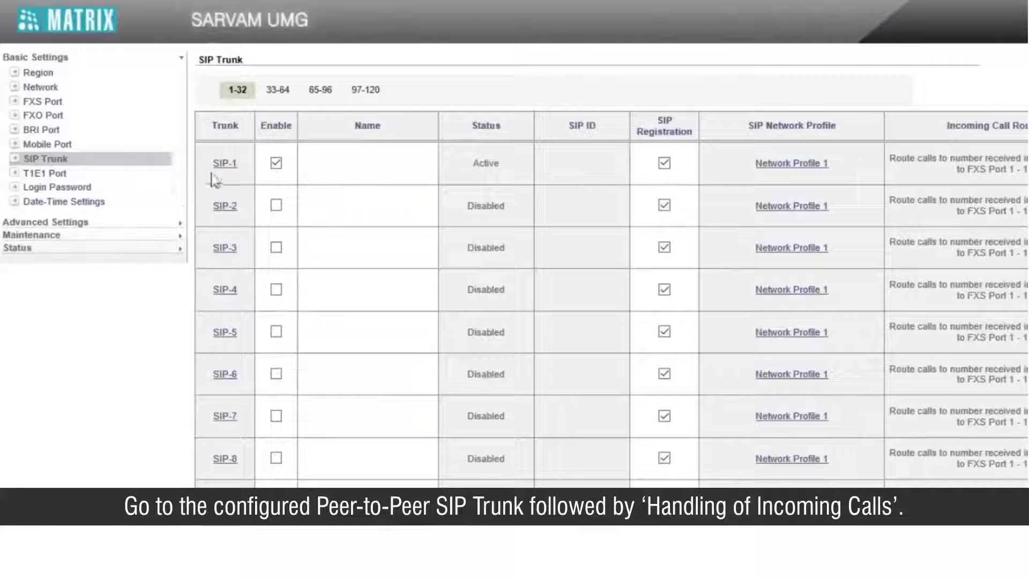
{"action": "left_click", "coordinate": [224, 163]}
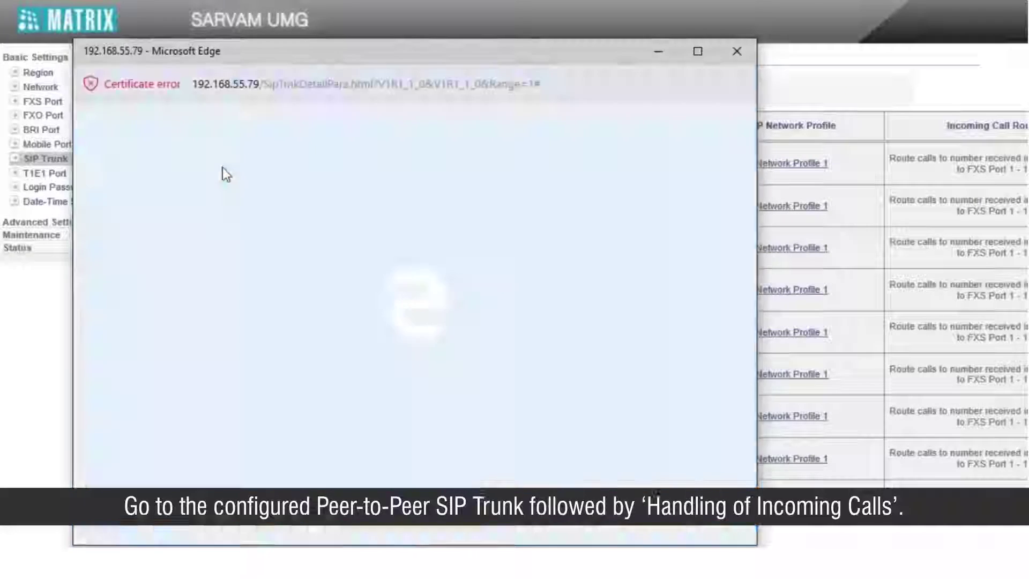
{"action": "left_click_drag", "start_coordinate": [313, 52], "coordinate": [476, 0]}
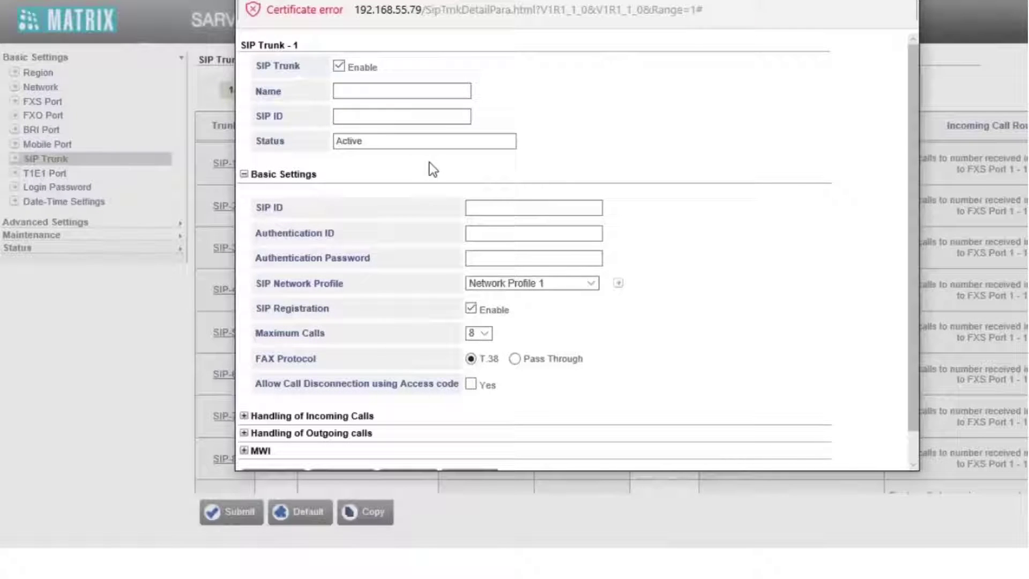
{"action": "left_click", "coordinate": [342, 417]}
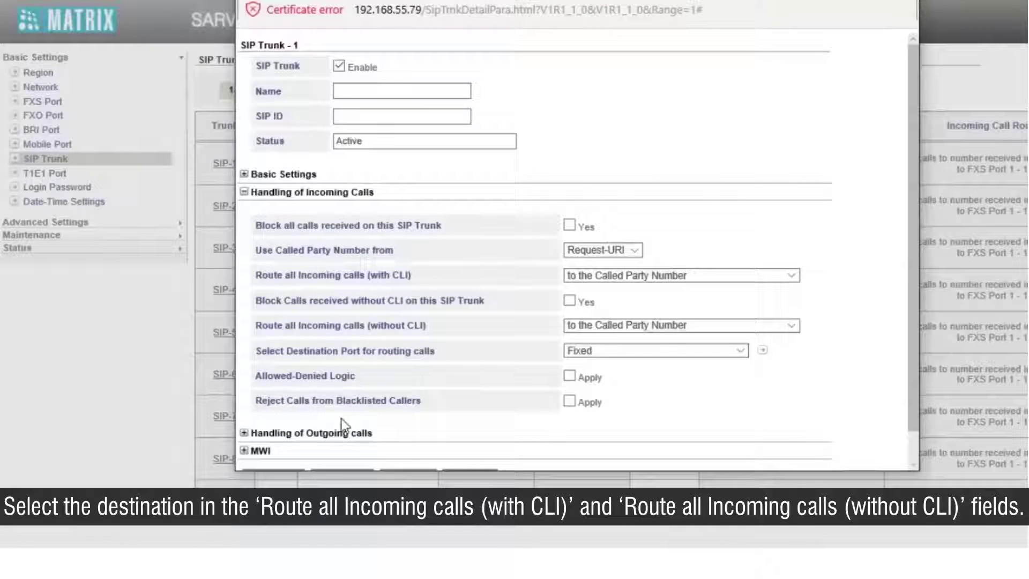
{"action": "left_click", "coordinate": [792, 276]}
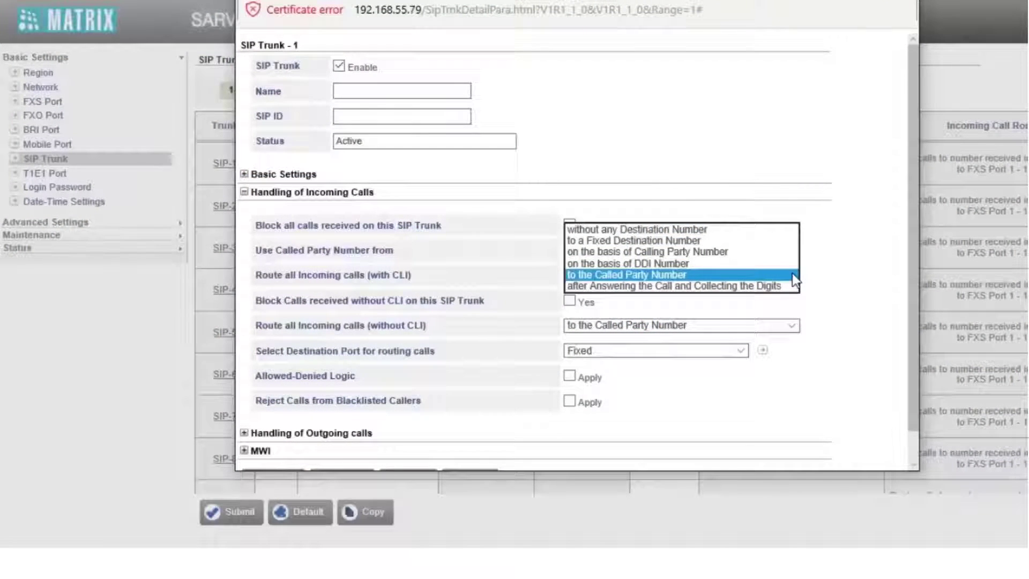
{"action": "left_click", "coordinate": [764, 274]}
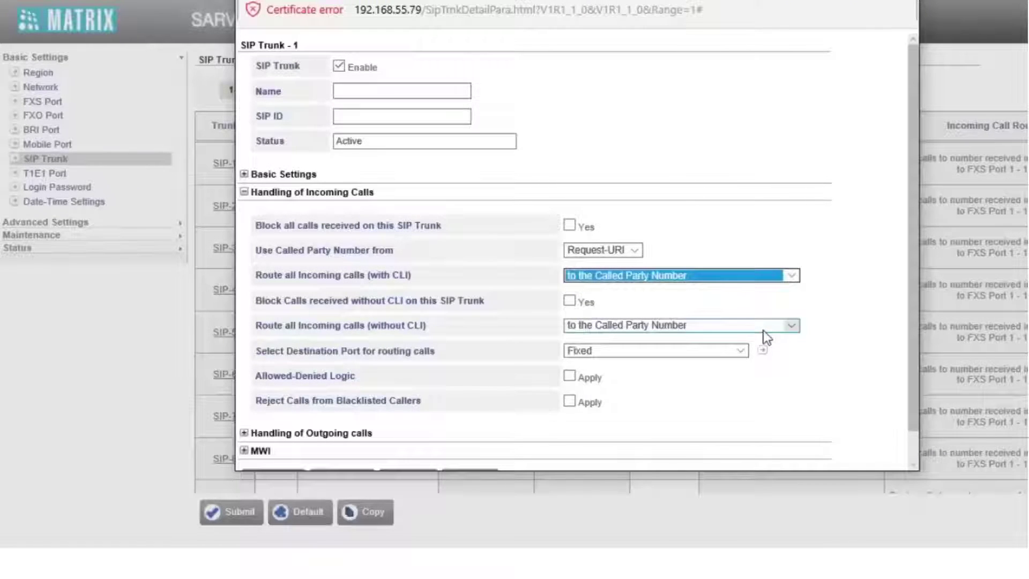
Set SIP Trunk 1's destination port for routing calls to Fixed, with Mobile Port 01 to 01 in ascending order as its routing group
{"action": "left_click", "coordinate": [741, 351]}
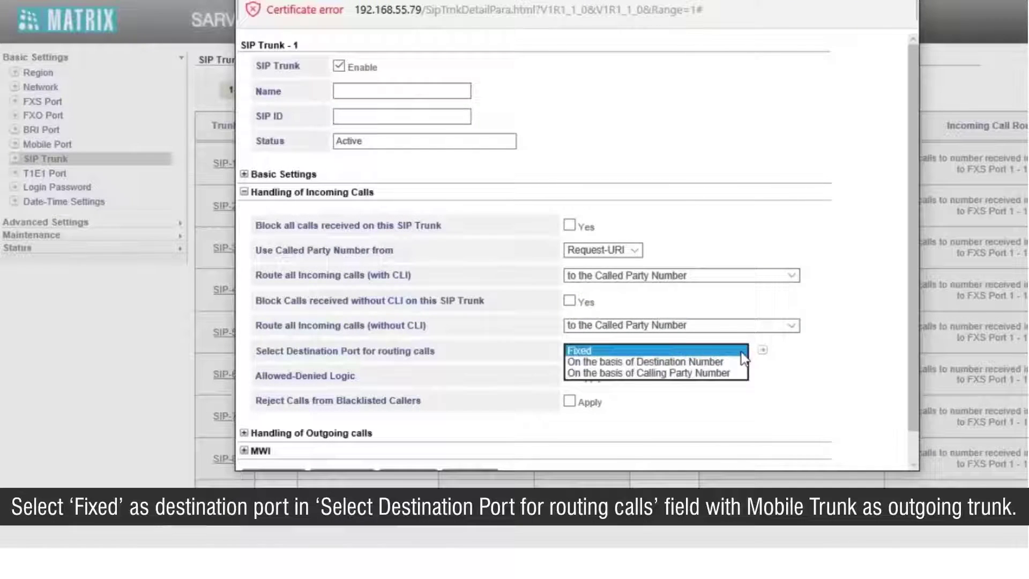
{"action": "left_click", "coordinate": [658, 351]}
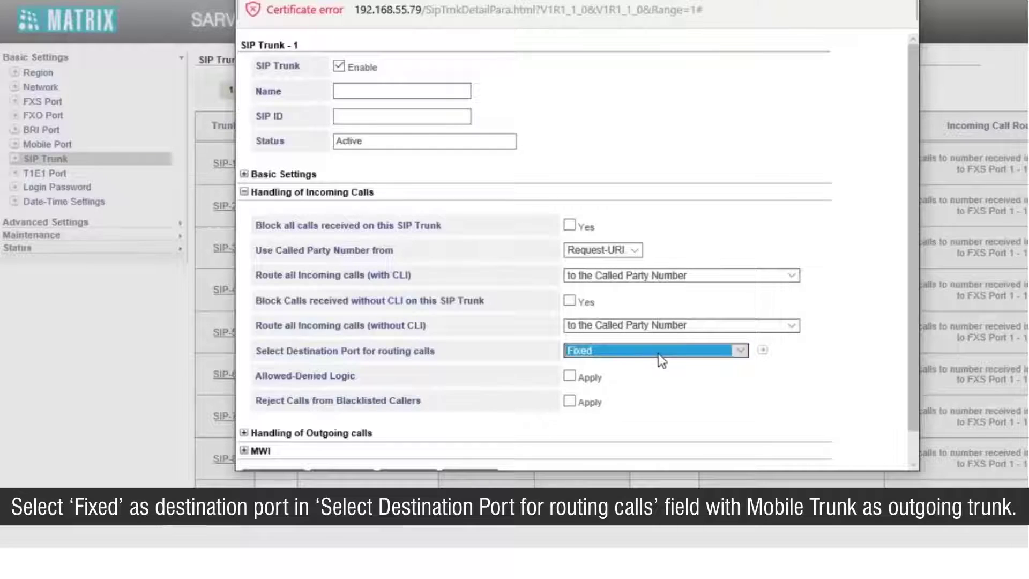
{"action": "left_click", "coordinate": [765, 349]}
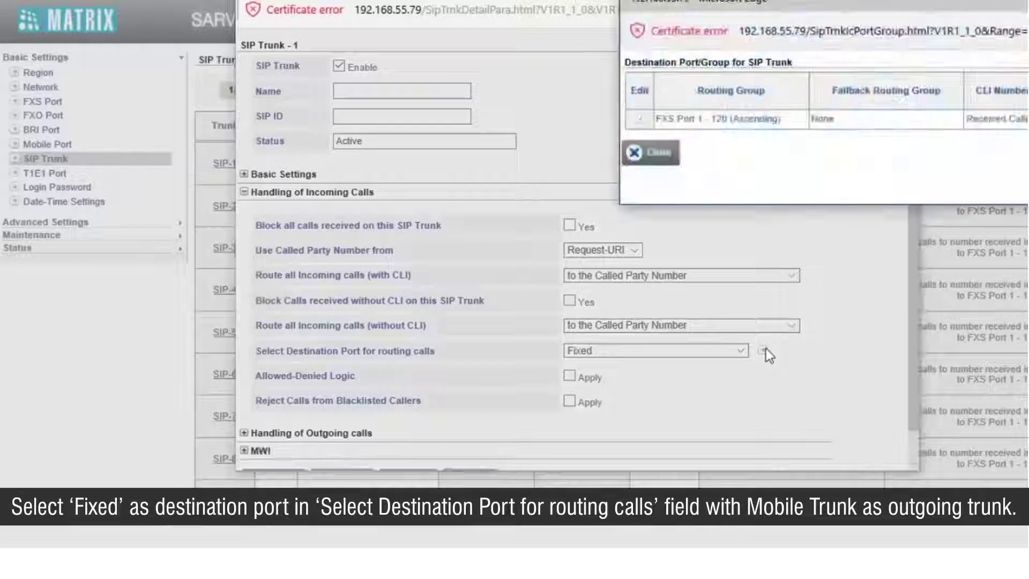
{"action": "left_click_drag", "start_coordinate": [834, 11], "coordinate": [449, 28]}
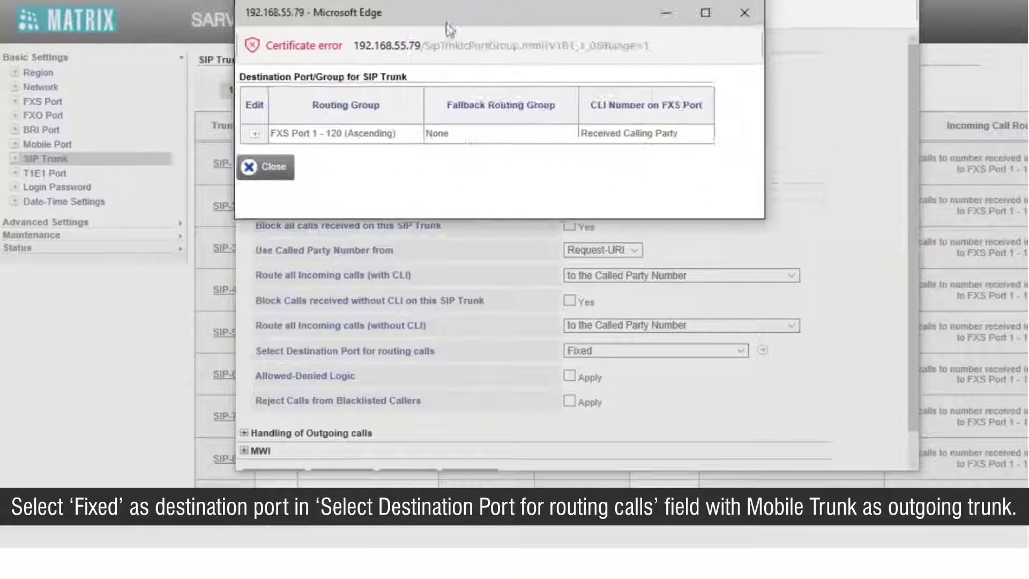
{"action": "left_click", "coordinate": [255, 134]}
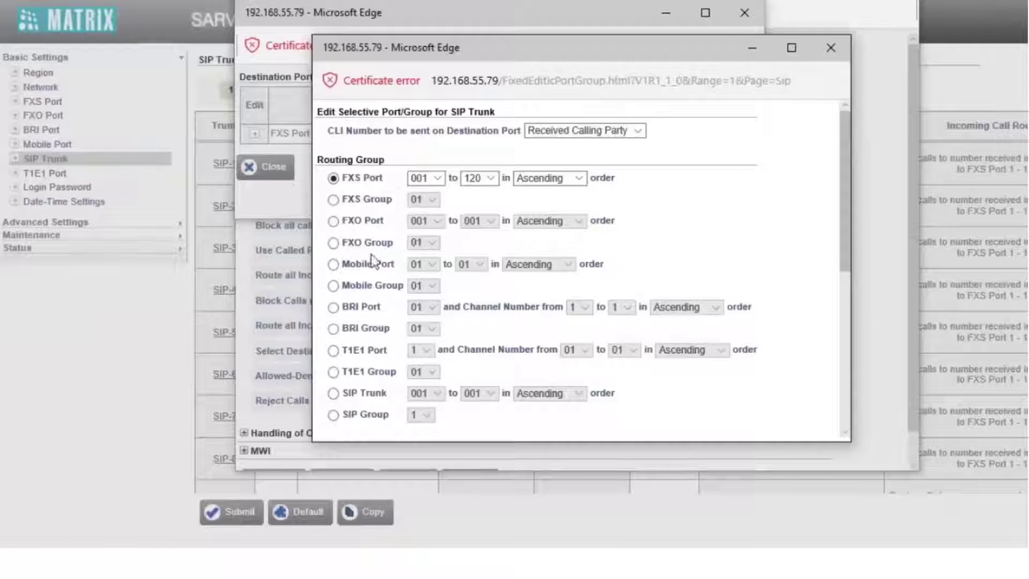
{"action": "left_click", "coordinate": [333, 265]}
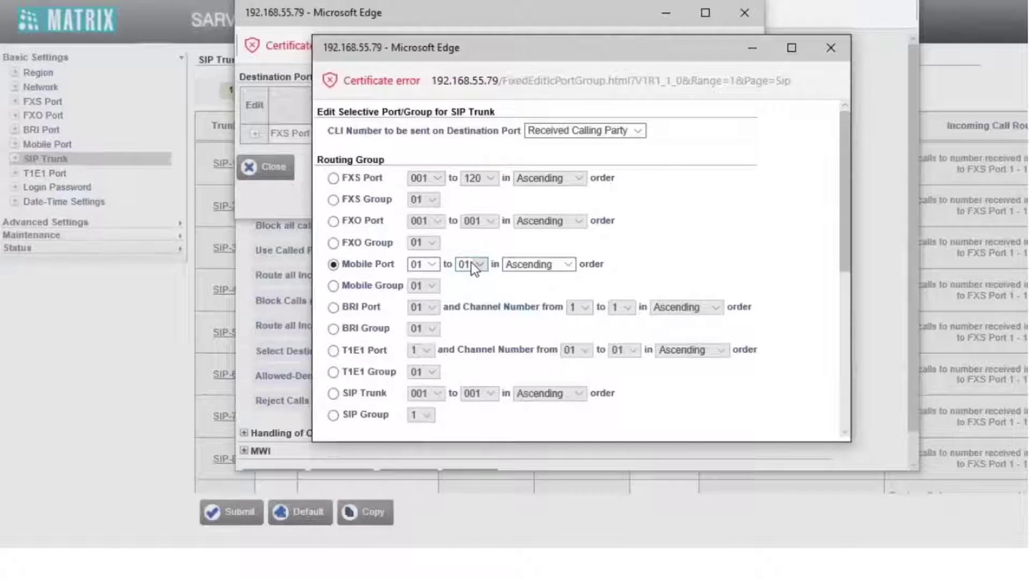
{"action": "scroll", "coordinate": [471, 262], "scroll_direction": "down", "scroll_amount": 5}
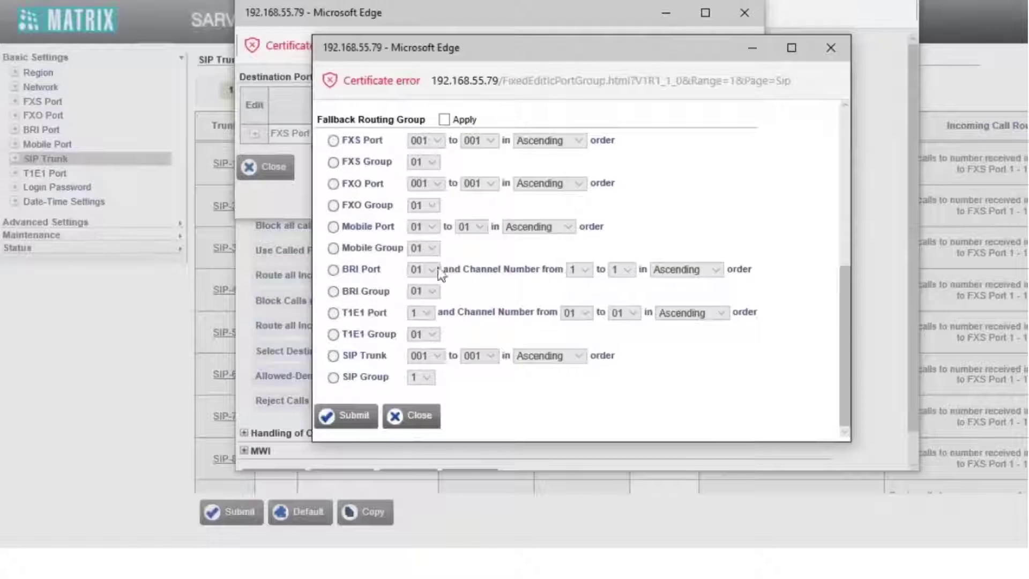
{"action": "left_click", "coordinate": [364, 417]}
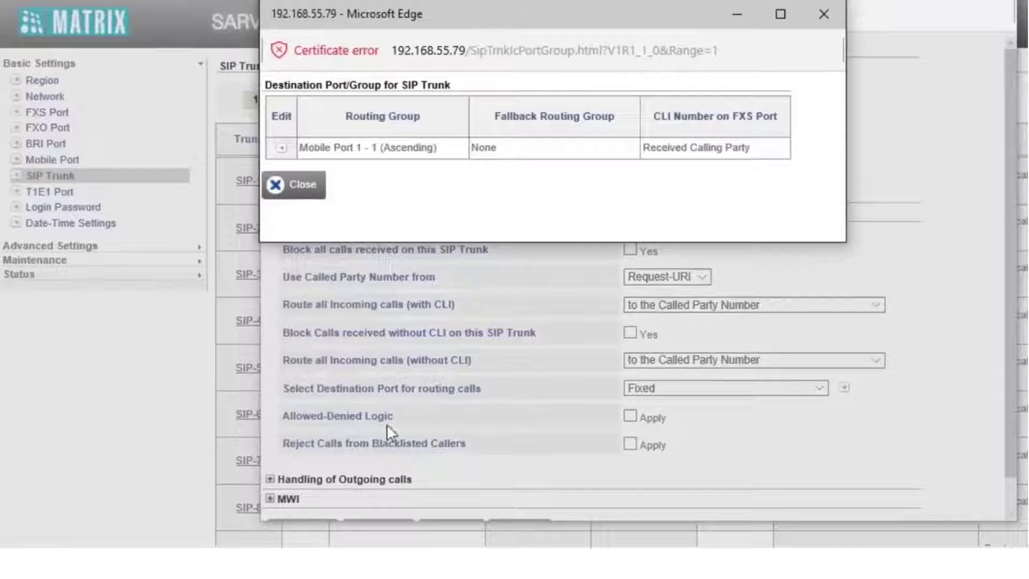
{"action": "left_click", "coordinate": [299, 185]}
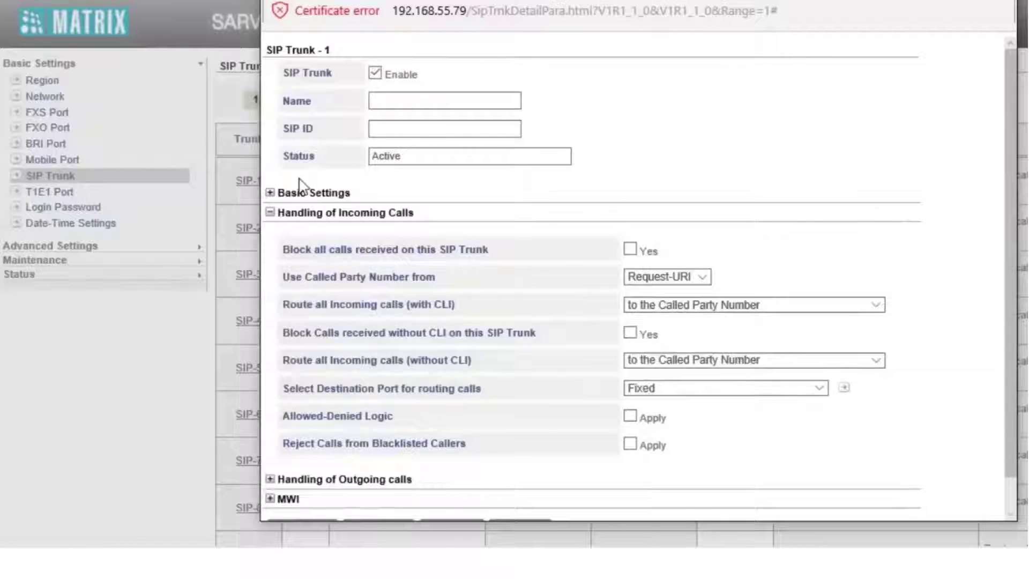
Submit the SIP Trunk 1 settings, close their window and submit the SIP Trunk list
{"action": "scroll", "coordinate": [407, 225], "scroll_direction": "down", "scroll_amount": 1}
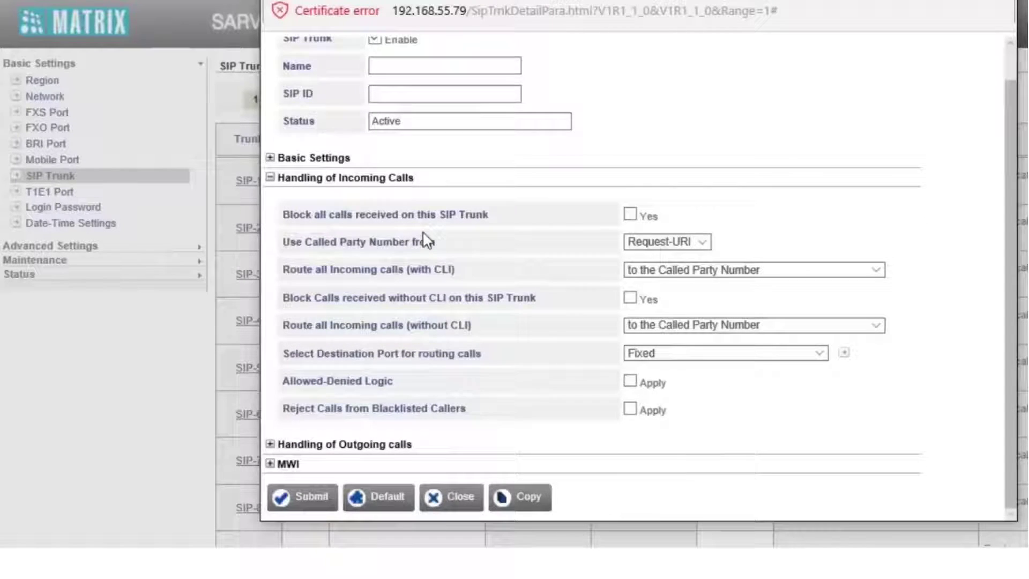
{"action": "left_click", "coordinate": [317, 498]}
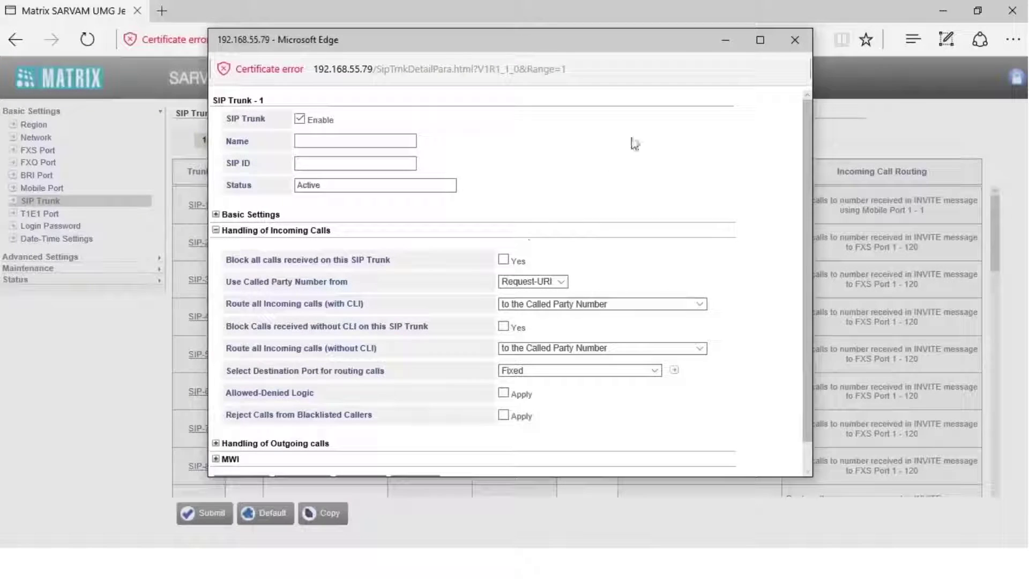
{"action": "left_click", "coordinate": [794, 39]}
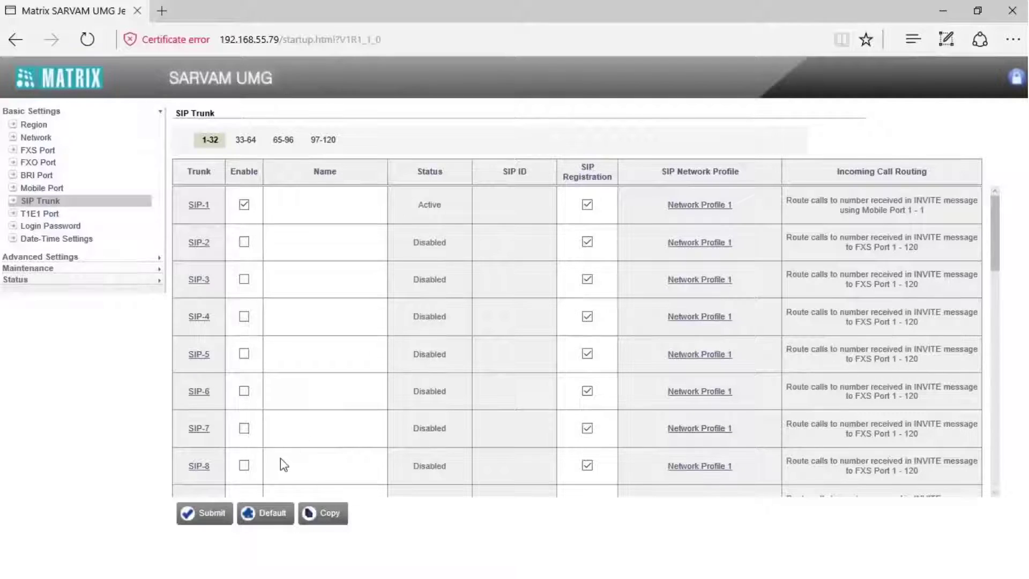
{"action": "left_click", "coordinate": [223, 516]}
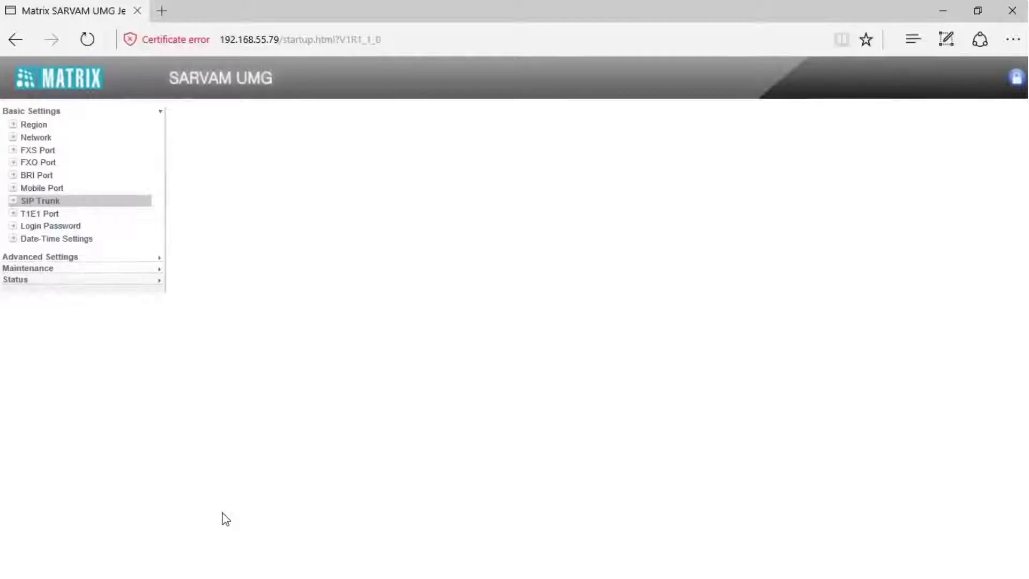